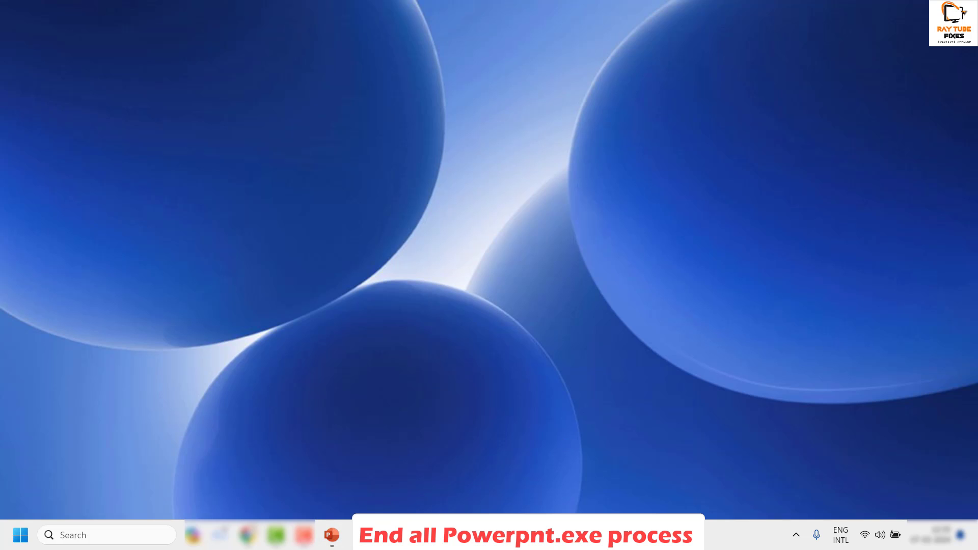
# - Open Task Manager from the Start right-click menu, maximized on its Details tab
pyautogui.moveTo(331, 535)
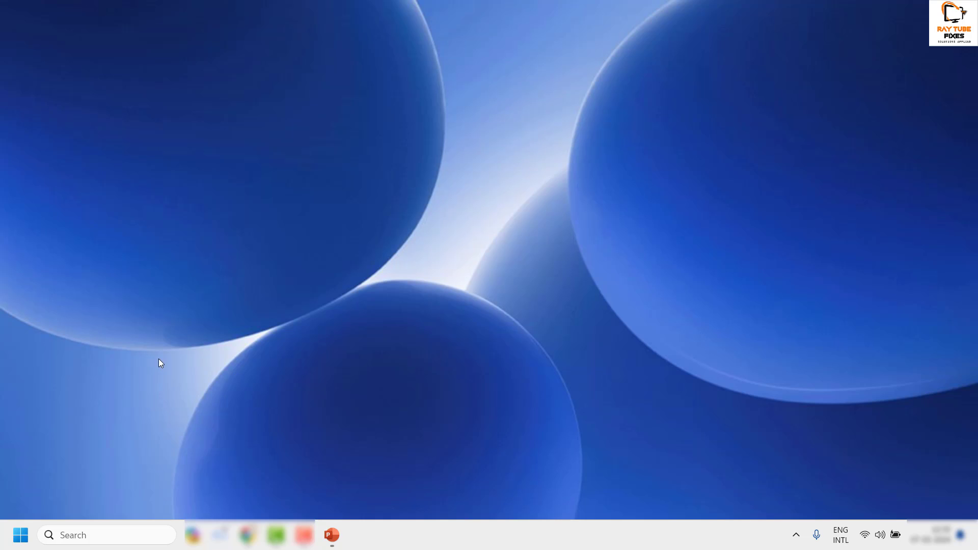
pyautogui.rightClick(17, 542)
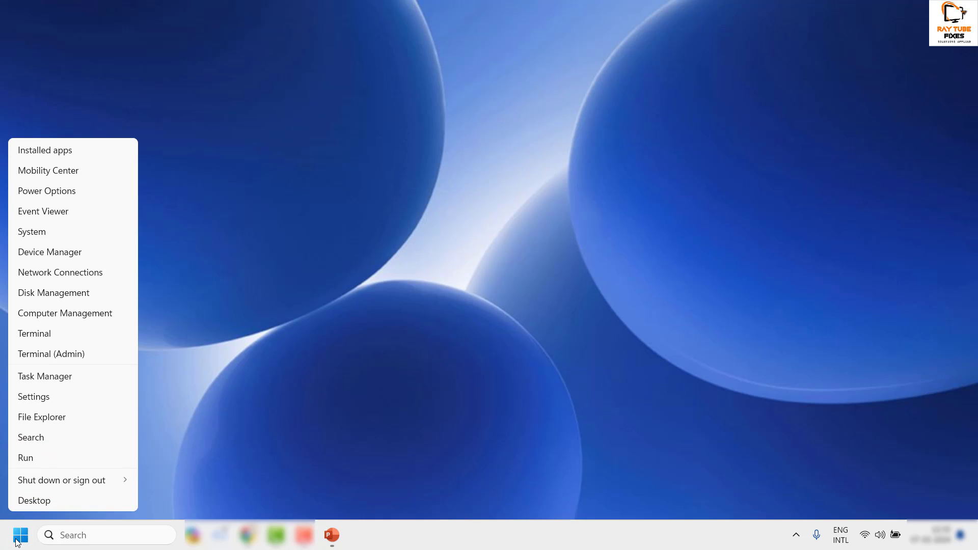
pyautogui.click(61, 368)
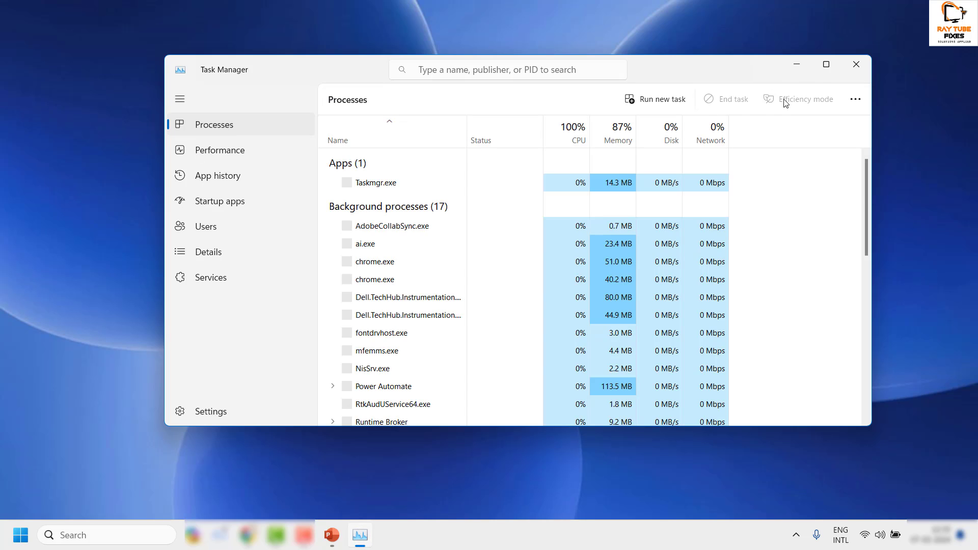
pyautogui.click(827, 64)
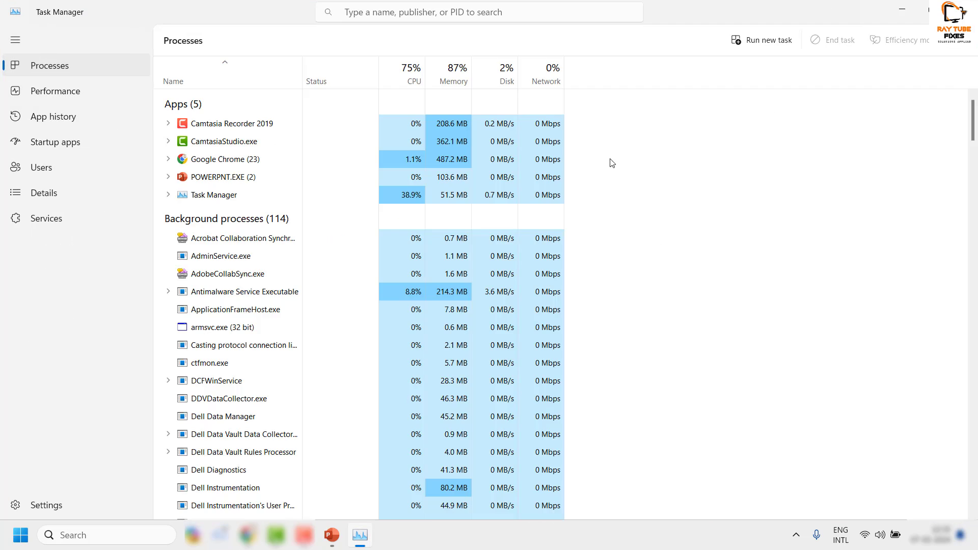
pyautogui.click(45, 196)
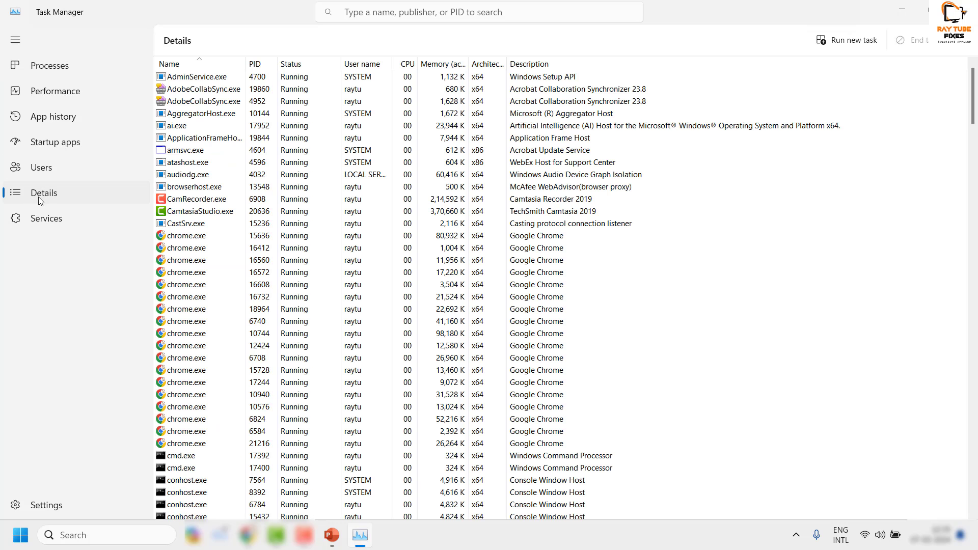
# - End the POWERPNT.EXE process tree, confirm it, and close Task Manager
pyautogui.click(189, 152)
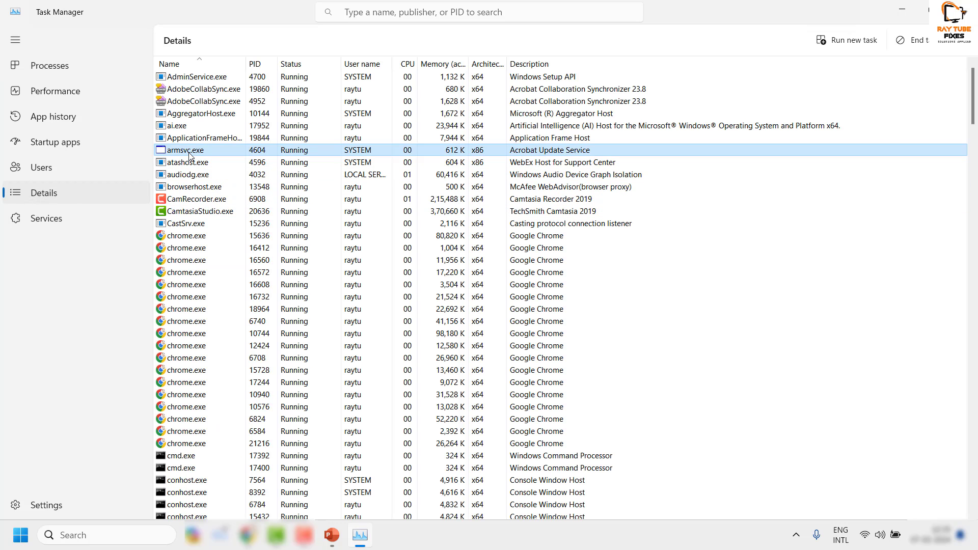
pyautogui.write('po')
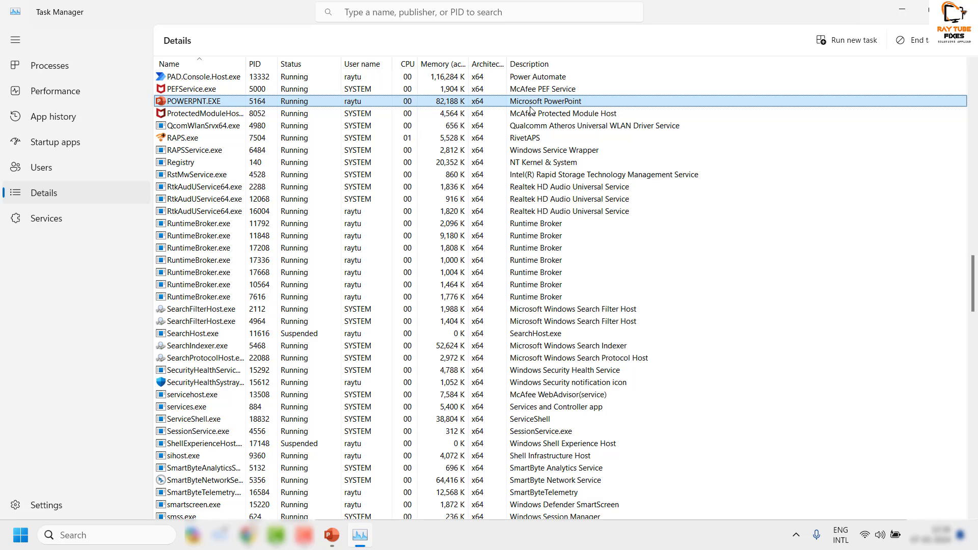
pyautogui.rightClick(206, 104)
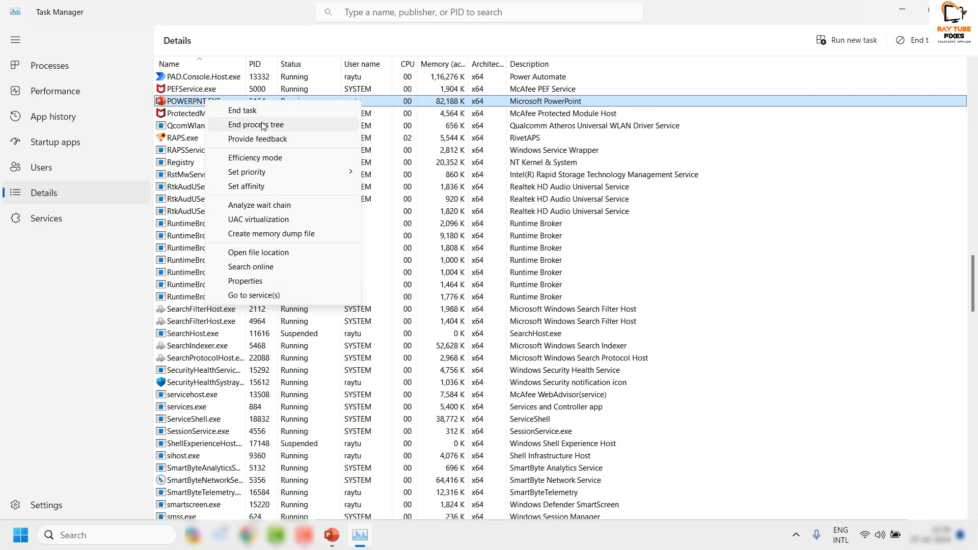
pyautogui.click(263, 126)
pyautogui.click(413, 309)
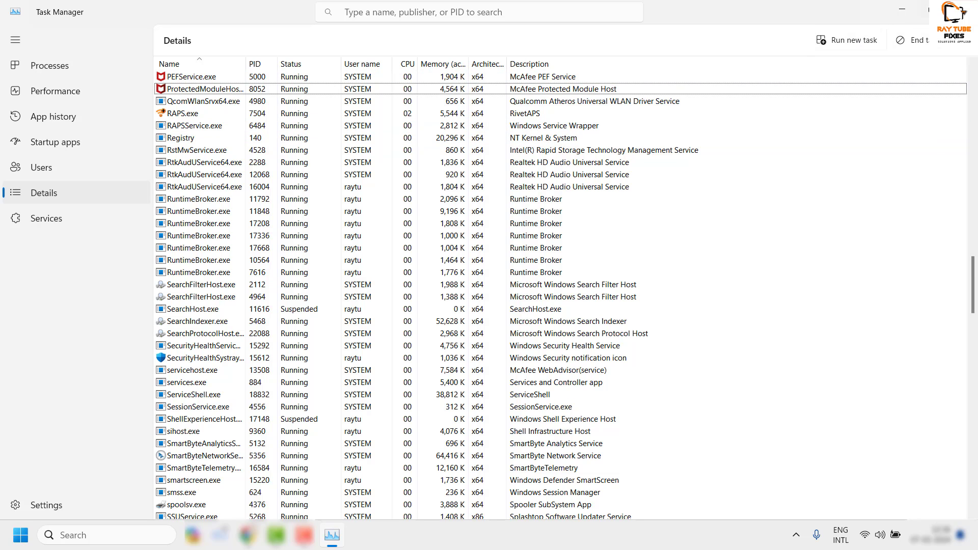
pyautogui.click(955, 10)
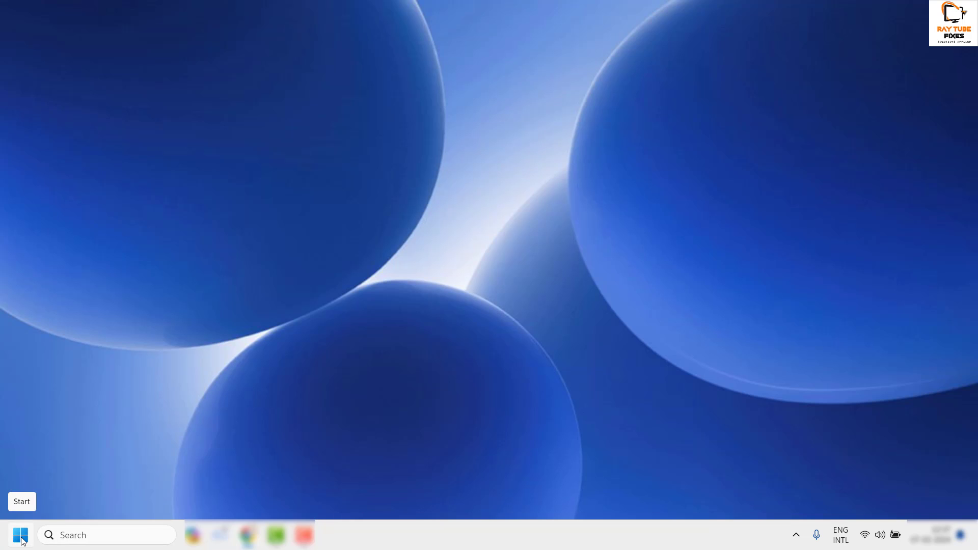
# - Run 'powerpnt /safe' from the Run dialog to start PowerPoint in Safe Mode
pyautogui.press('super+r')
pyautogui.press('Return')
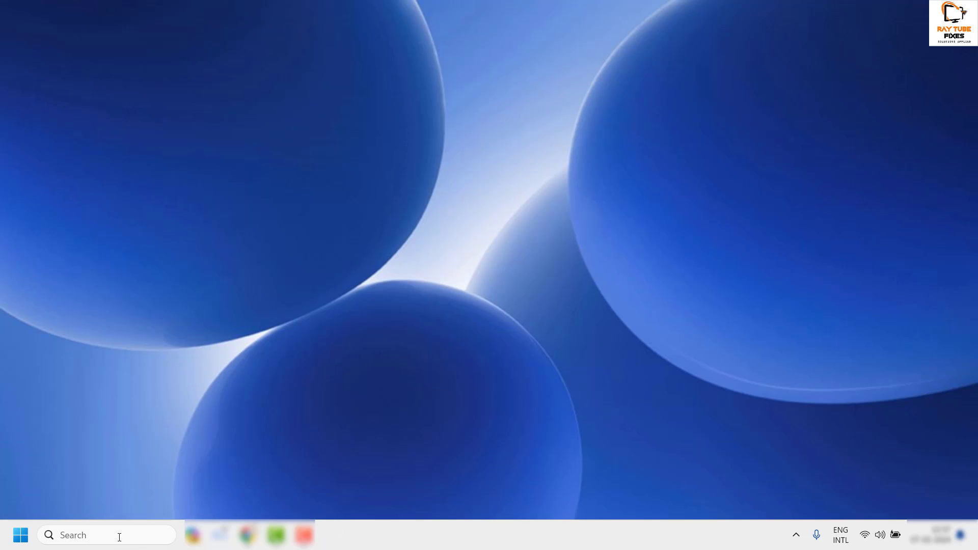
pyautogui.rightClick(21, 534)
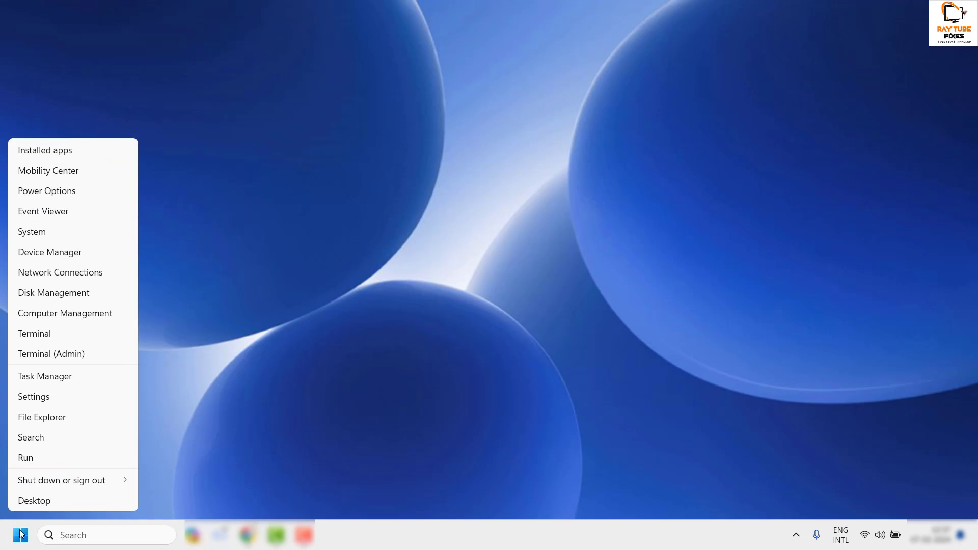
pyautogui.click(51, 456)
pyautogui.click(162, 454)
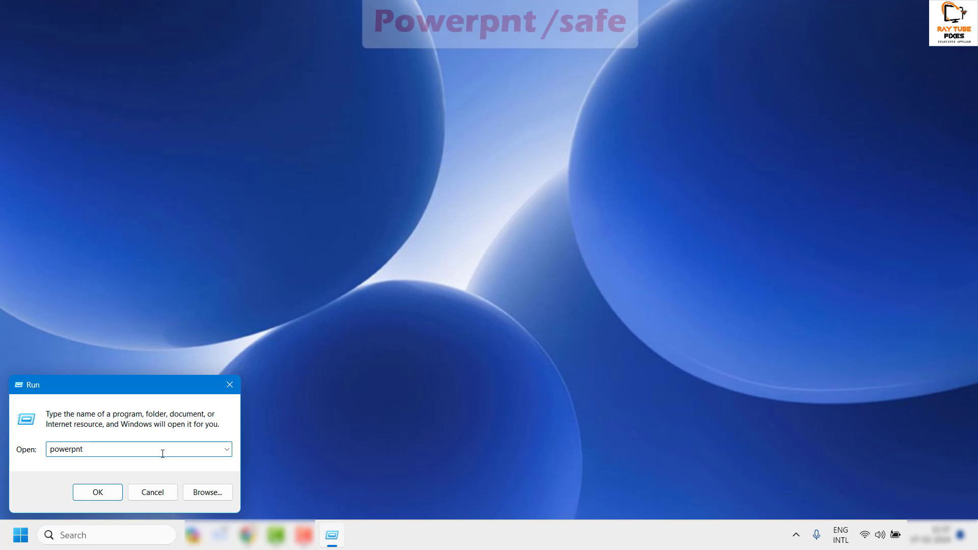
pyautogui.write('/safe')
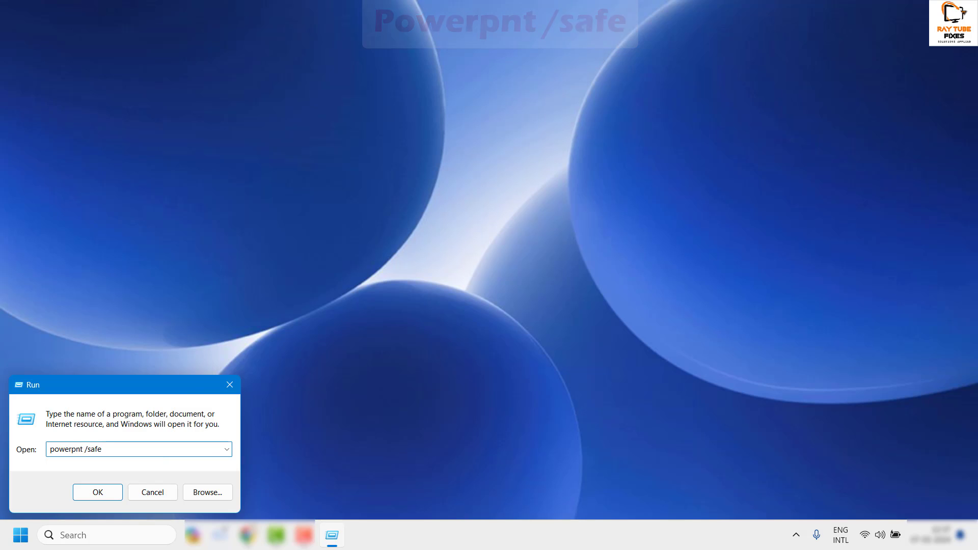
pyautogui.click(101, 495)
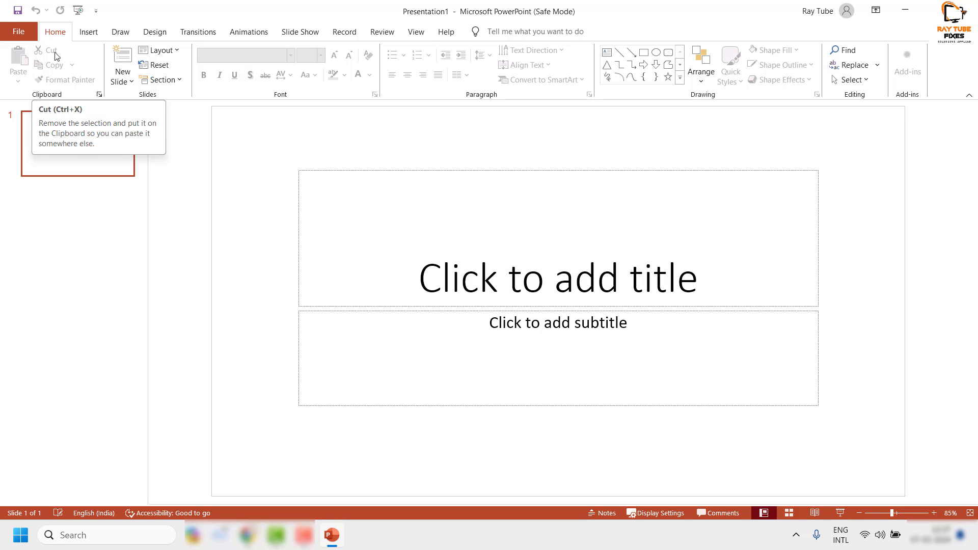
# - Open the File backstage view in Safe Mode PowerPoint
pyautogui.click(21, 32)
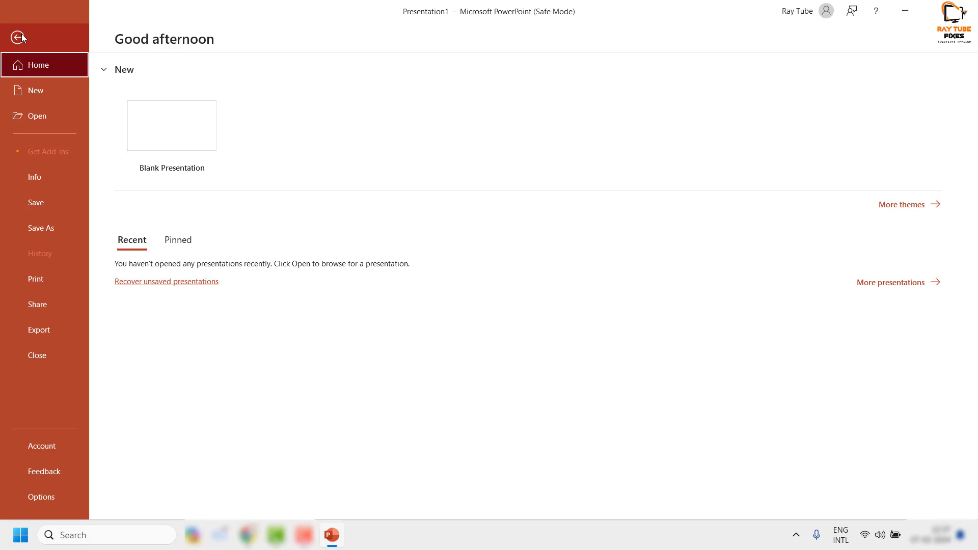
# - Uncheck the Camtasia and OneNote Linked Notes add-ins in the COM Add-ins dialog and apply
pyautogui.click(43, 501)
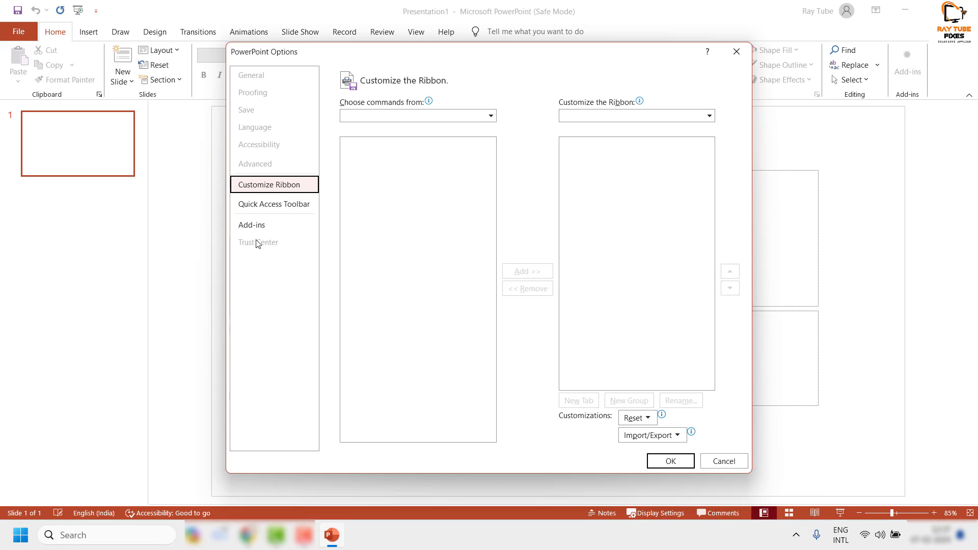
pyautogui.click(263, 232)
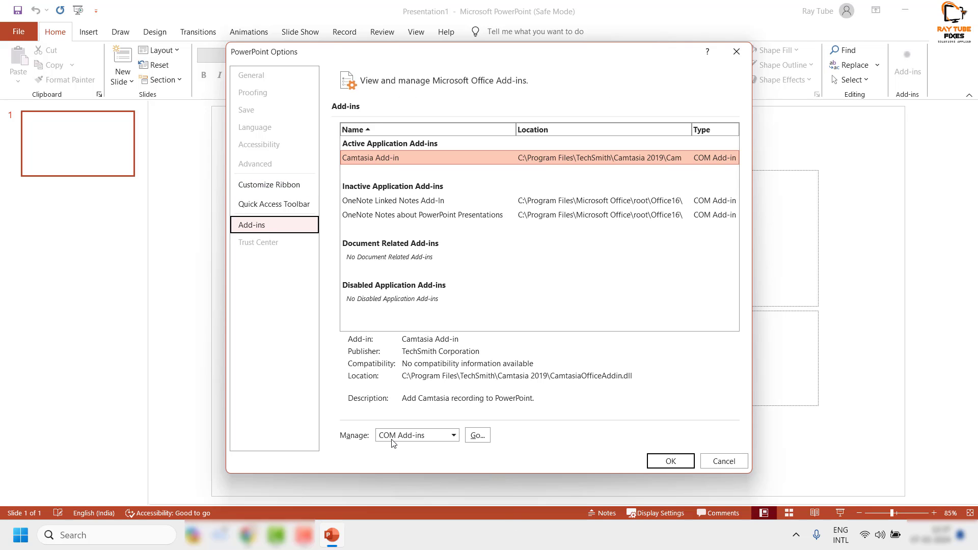
pyautogui.click(477, 437)
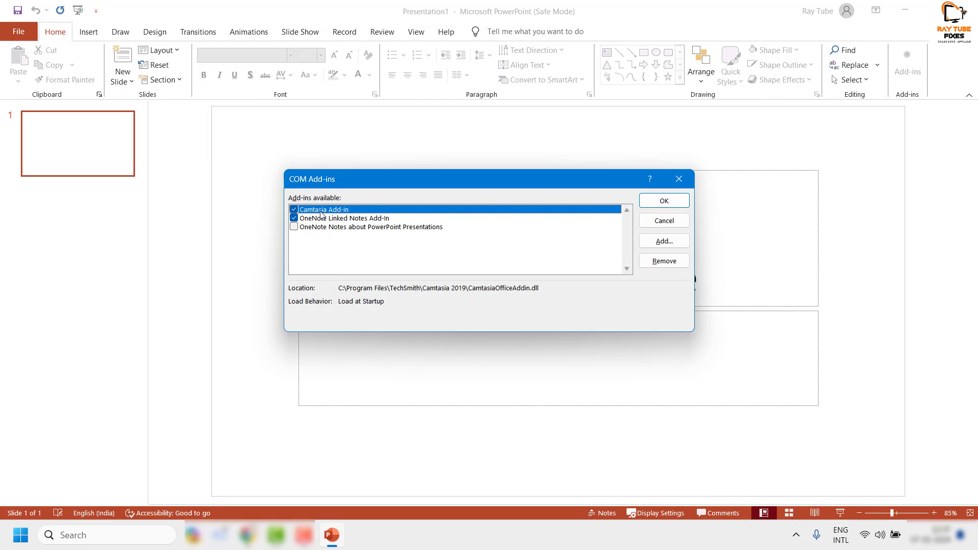
pyautogui.click(294, 209)
pyautogui.click(294, 218)
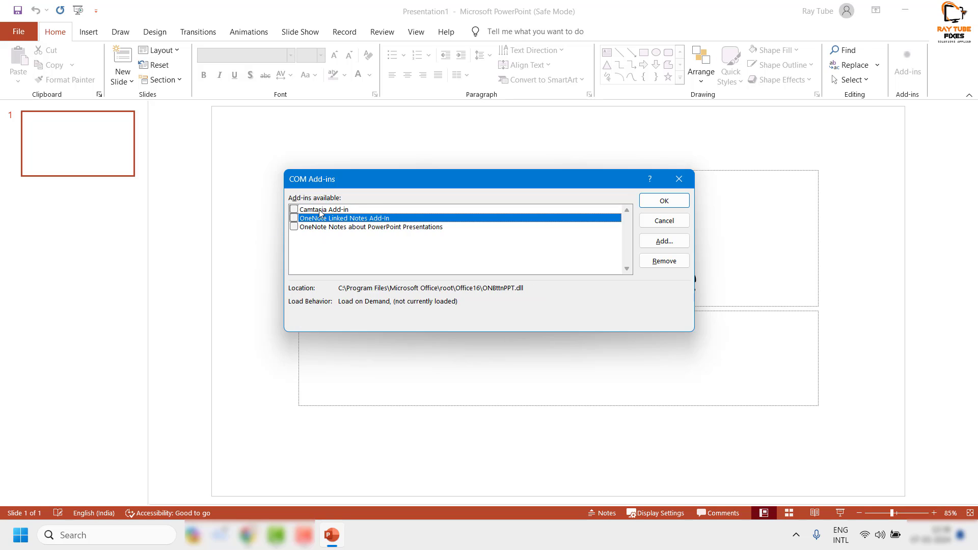
pyautogui.click(320, 211)
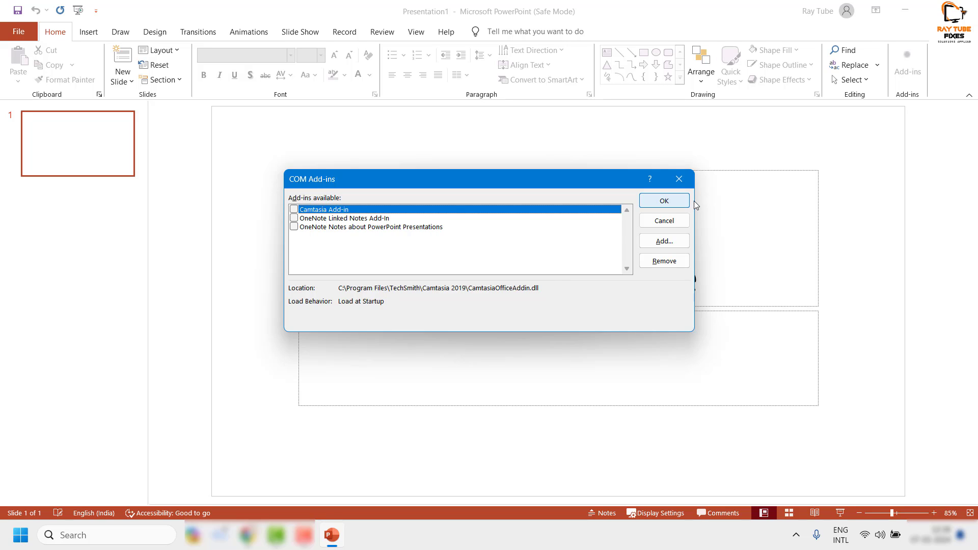
pyautogui.click(667, 204)
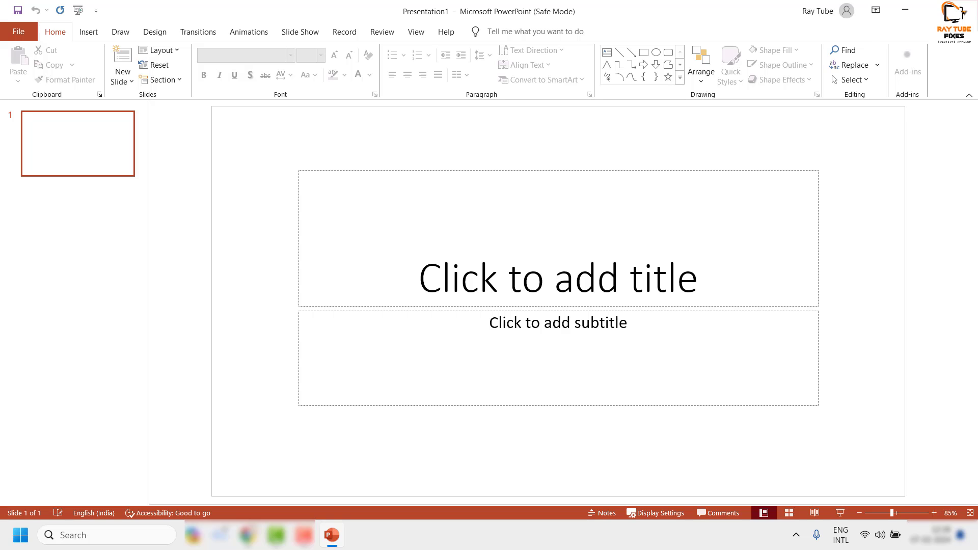
# - Close PowerPoint with Alt+F4
pyautogui.hotkey('alt', 'F4')
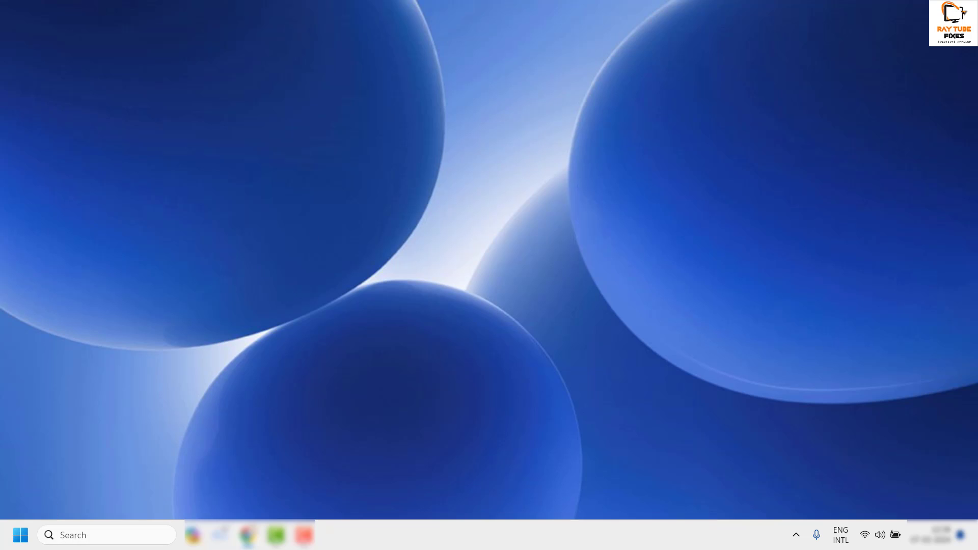
# - Open Windows Settings from the Start right-click menu and go to Bluetooth & devices
pyautogui.rightClick(21, 541)
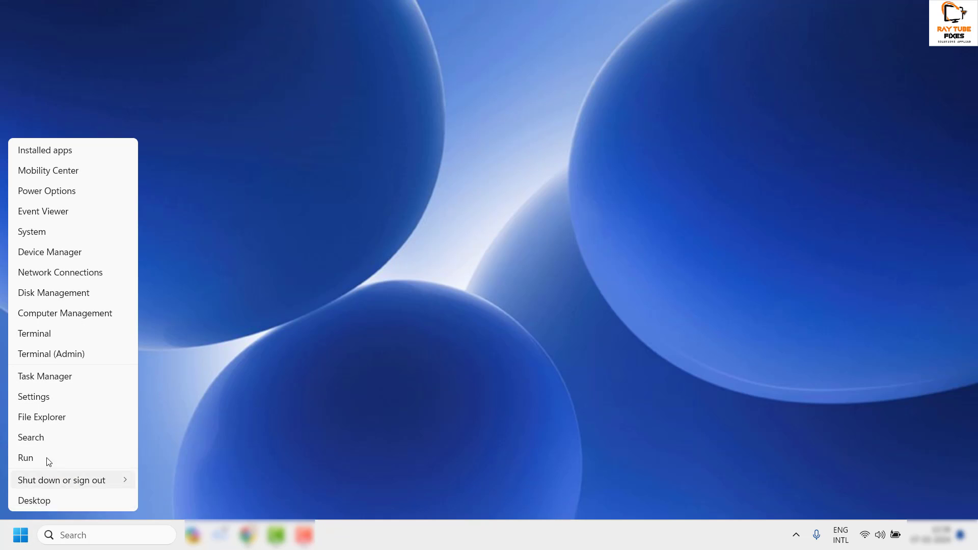
pyautogui.click(57, 399)
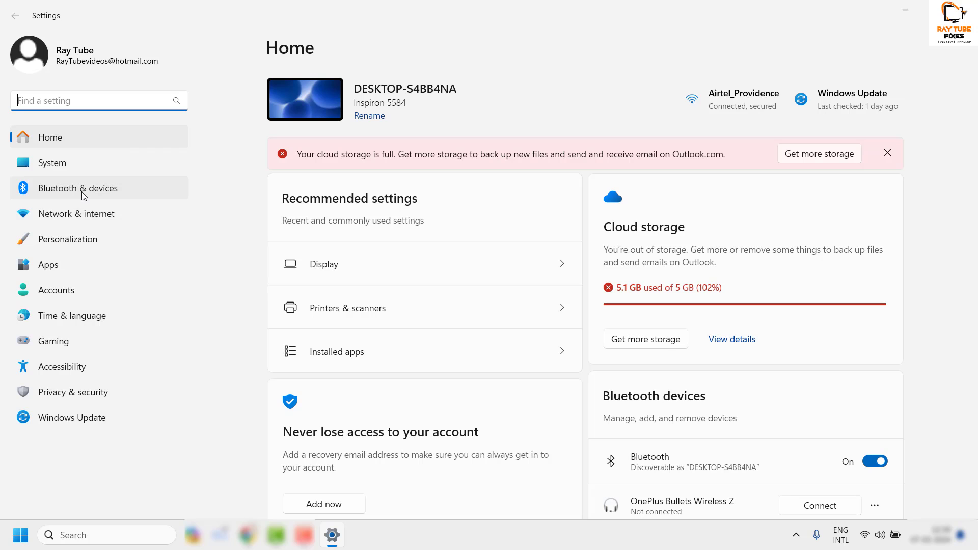
pyautogui.click(76, 194)
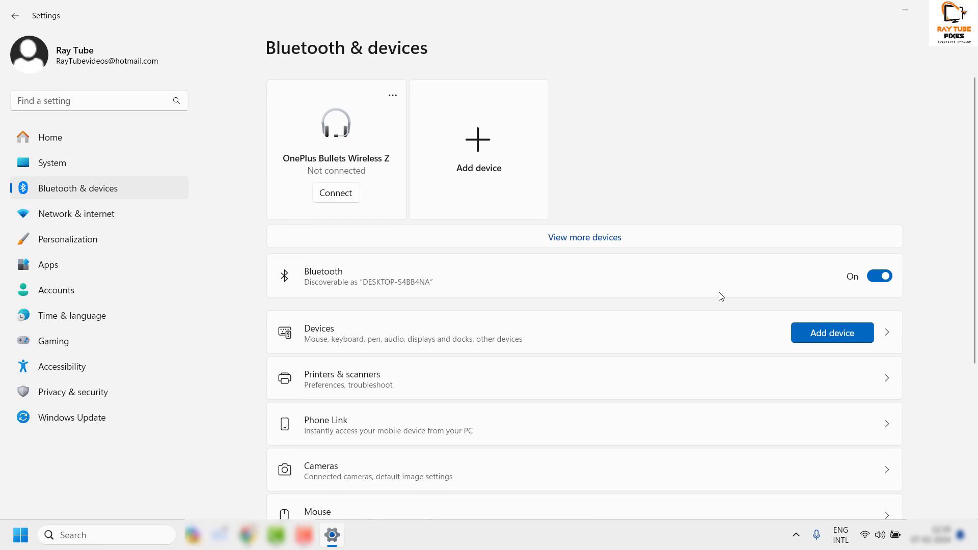
# - Go to the Printers & scanners page under Bluetooth & devices
pyautogui.scroll(-5, 721, 297)
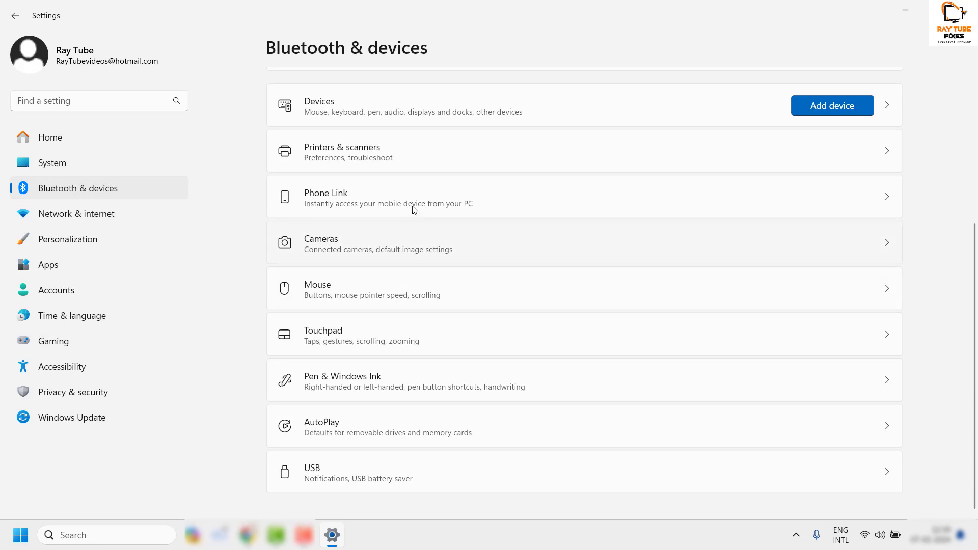
pyautogui.click(421, 156)
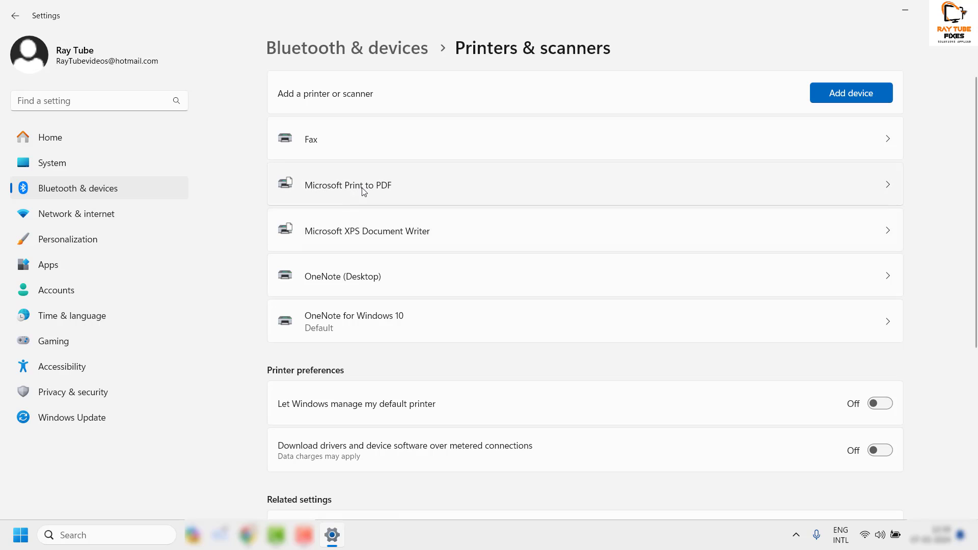
# - Make Microsoft Print to PDF the default printer, then enable 'Let Windows manage my default printer'
pyautogui.click(886, 189)
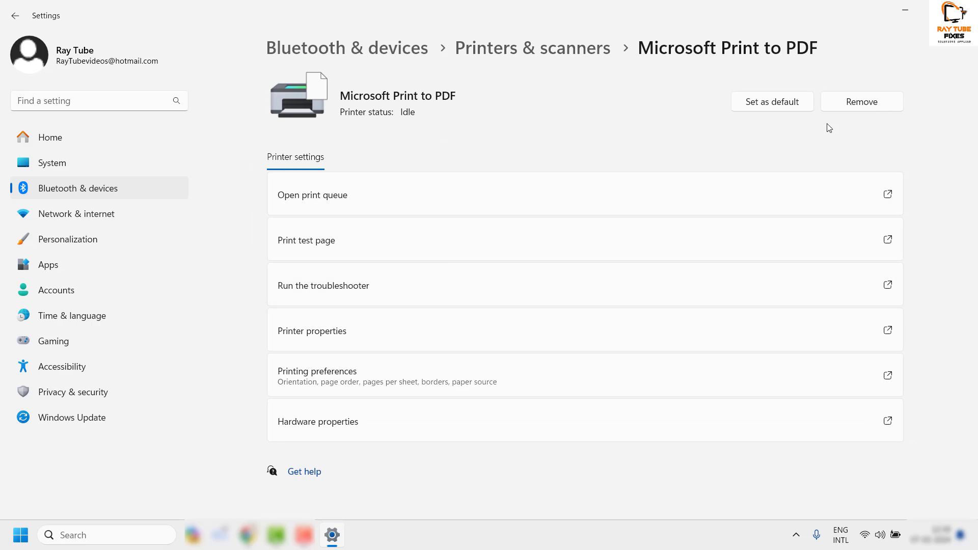
pyautogui.click(782, 104)
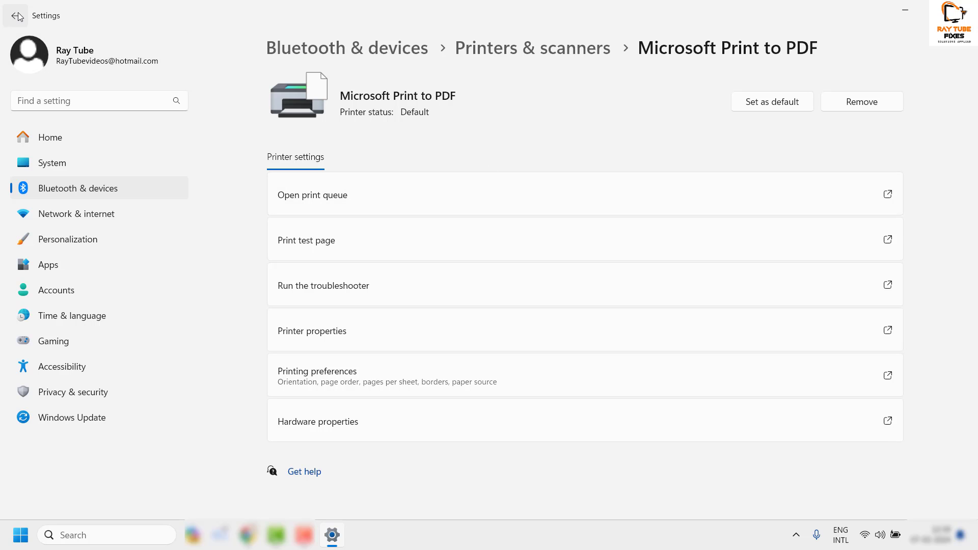
pyautogui.hotkey('alt', 'Left')
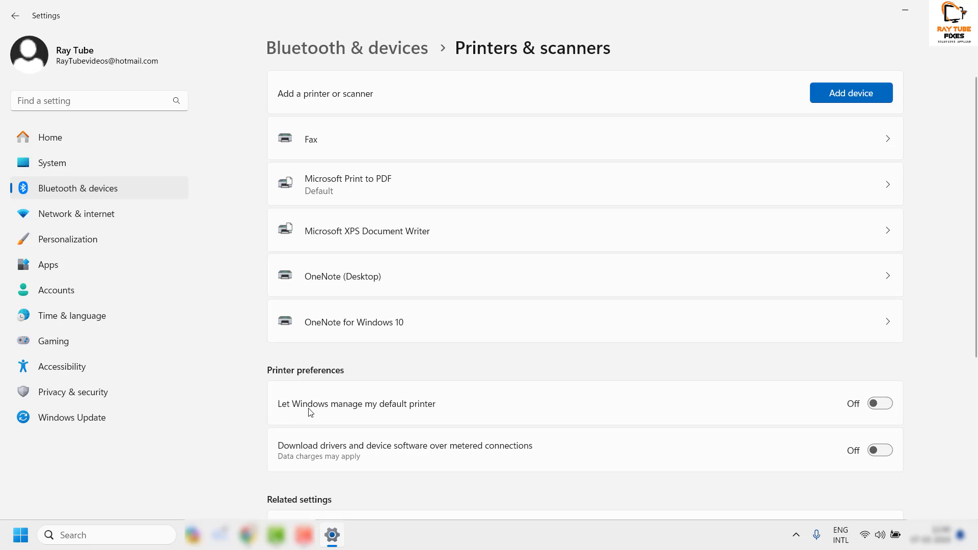
pyautogui.click(882, 405)
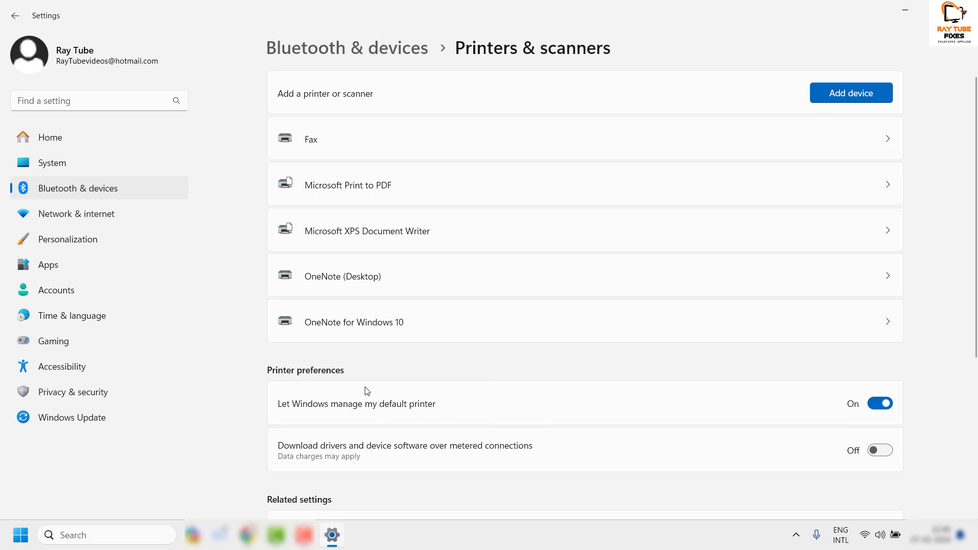
# - Close the Windows Settings window to return to the desktop
pyautogui.click(965, 7)
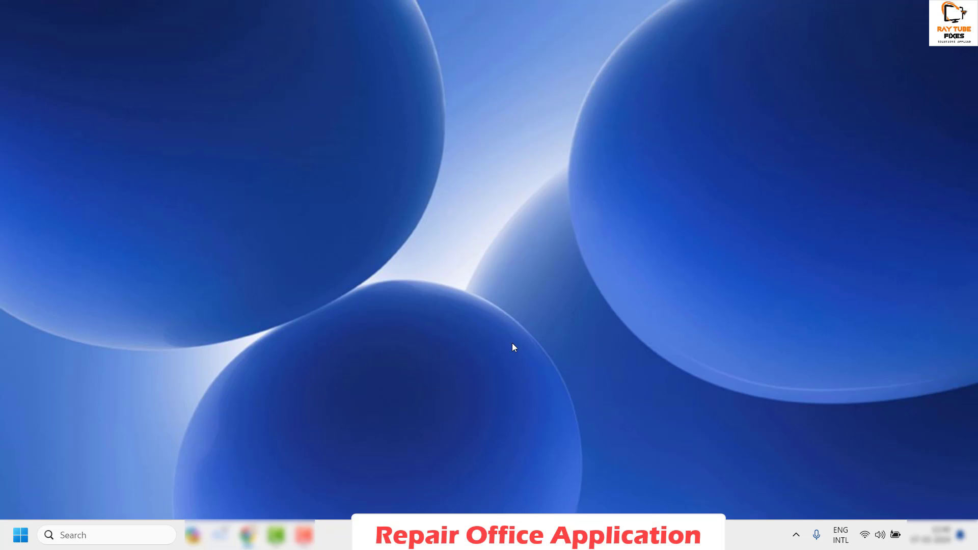
pyautogui.rightClick(20, 535)
# - Run appwiz.cpl from the Run dialog to open Programs and Features
pyautogui.press('Escape')
pyautogui.click(100, 536)
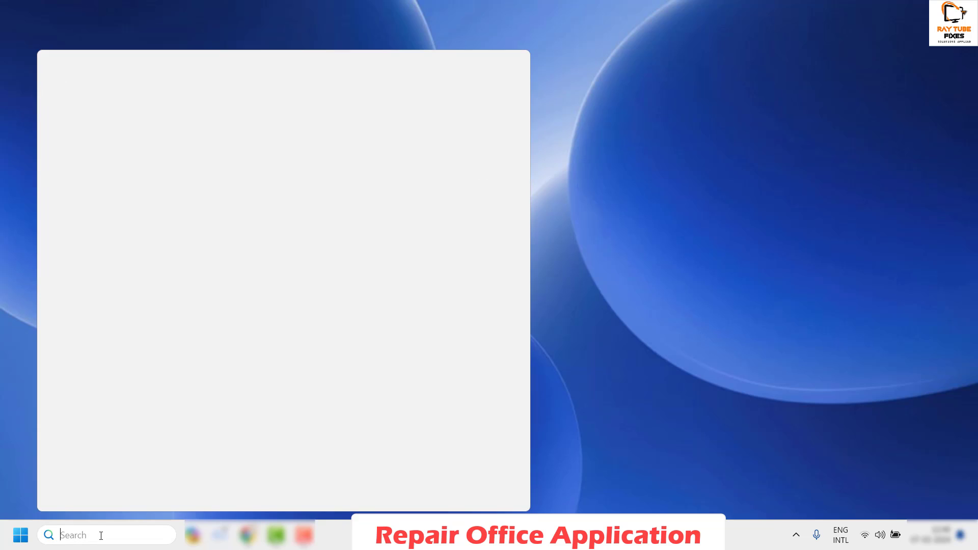
pyautogui.rightClick(23, 535)
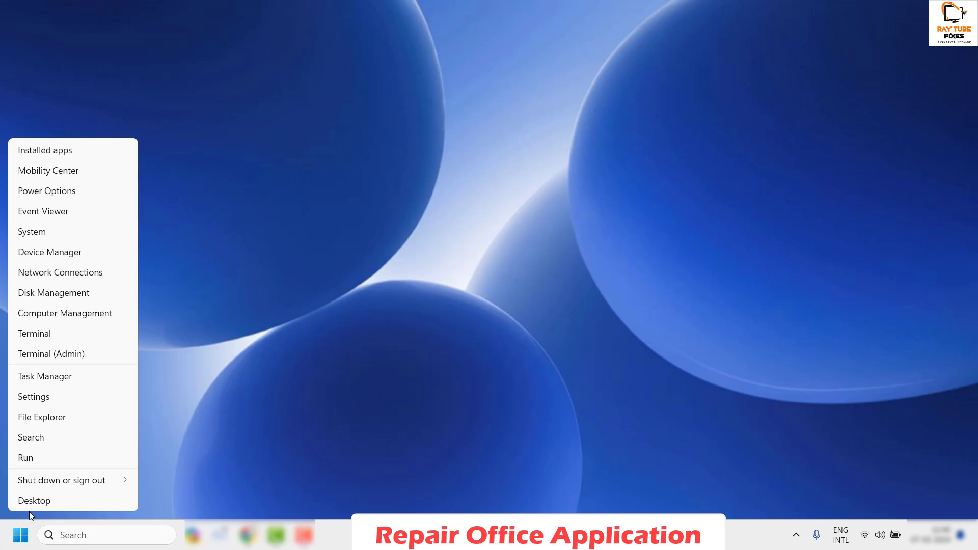
pyautogui.click(30, 458)
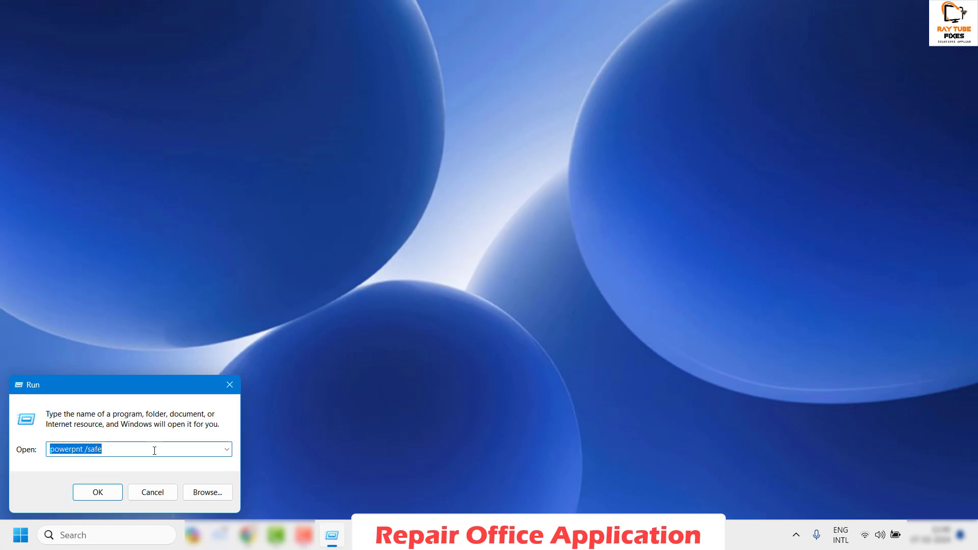
pyautogui.write('a')
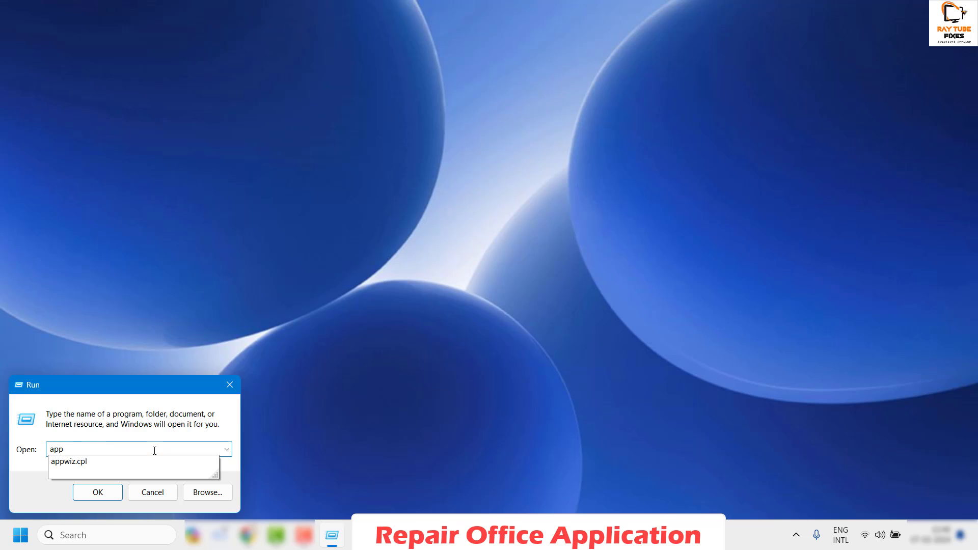
pyautogui.write('pp')
pyautogui.press('Down')
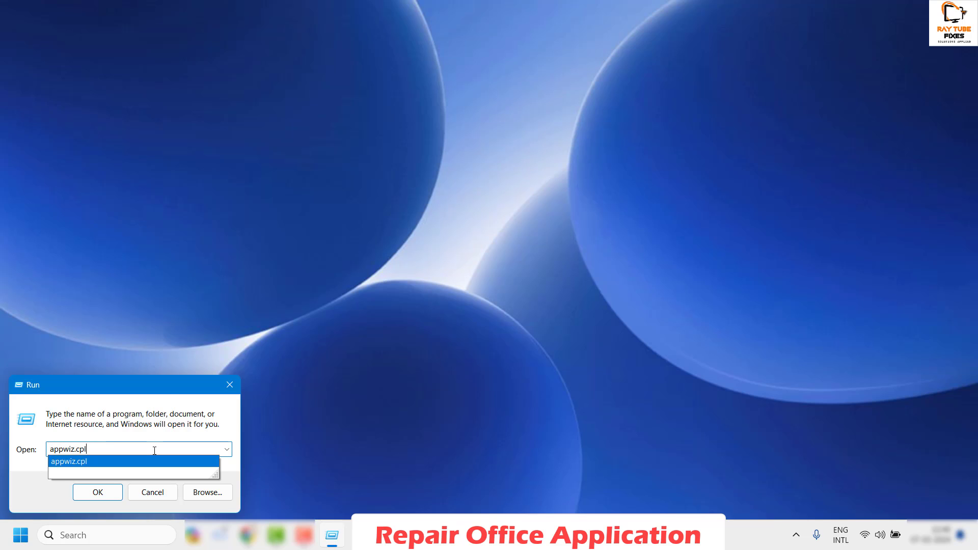
pyautogui.click(216, 429)
pyautogui.click(111, 493)
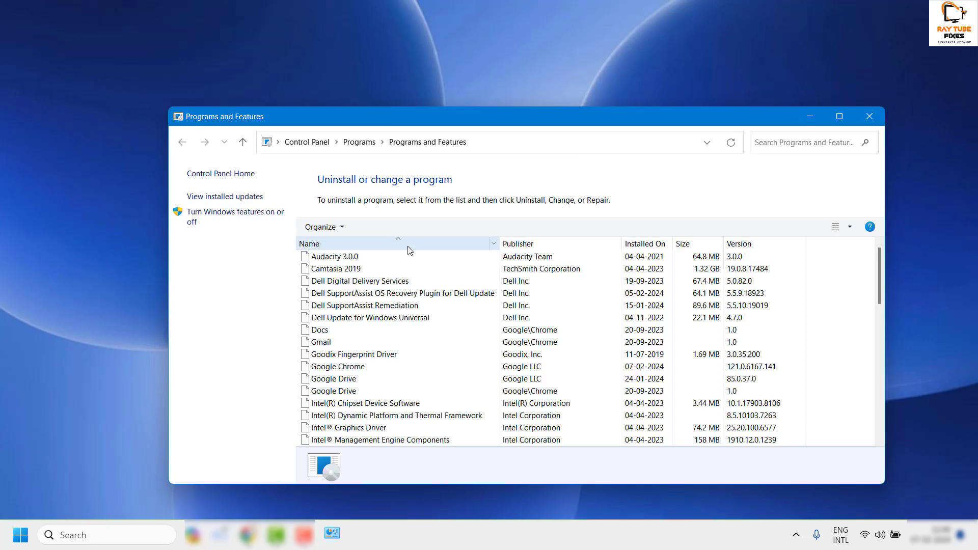
# - Maximize Programs and Features and select Microsoft Office Professional Plus 2019 in the installed list
pyautogui.doubleClick(528, 123)
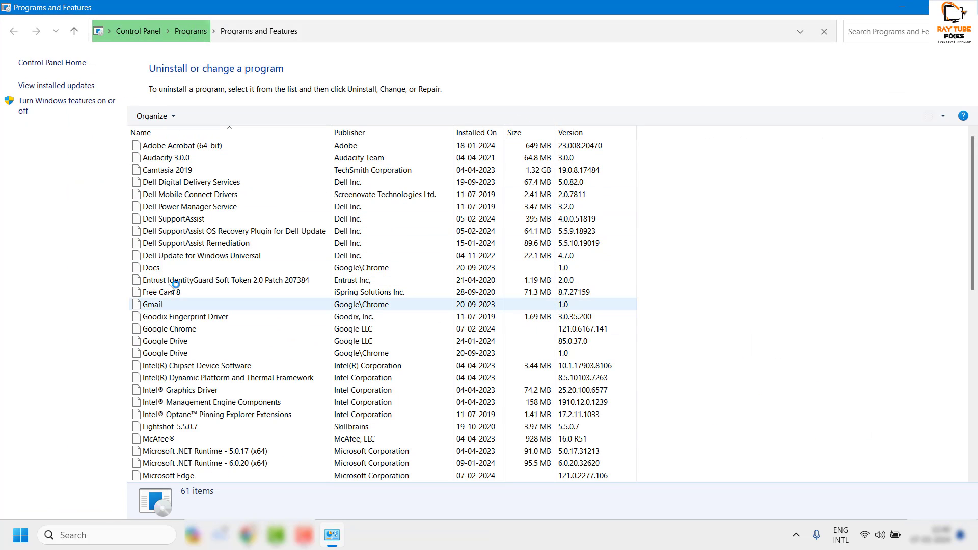
pyautogui.click(174, 277)
pyautogui.press('m')
pyautogui.press('m')
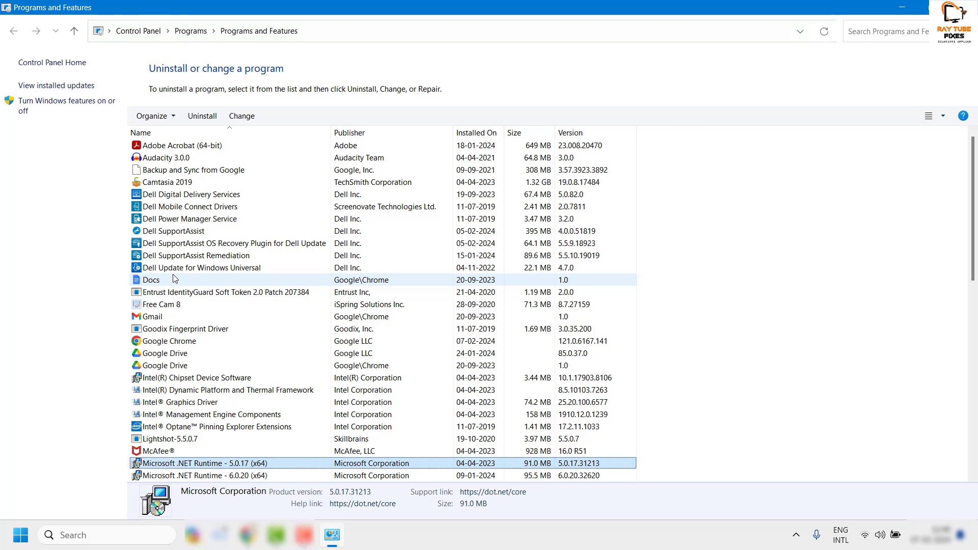
pyautogui.scroll(-2, 172, 274)
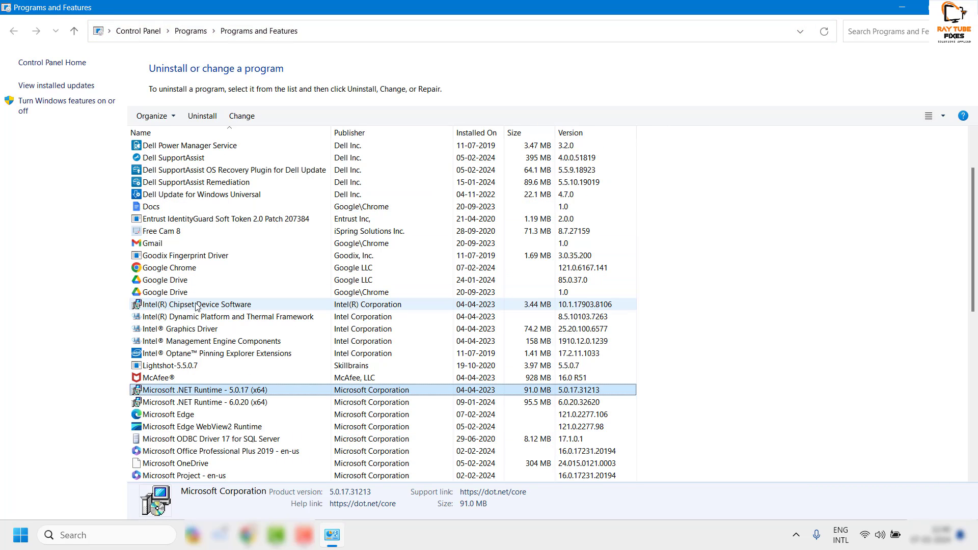
pyautogui.scroll(-2, 196, 306)
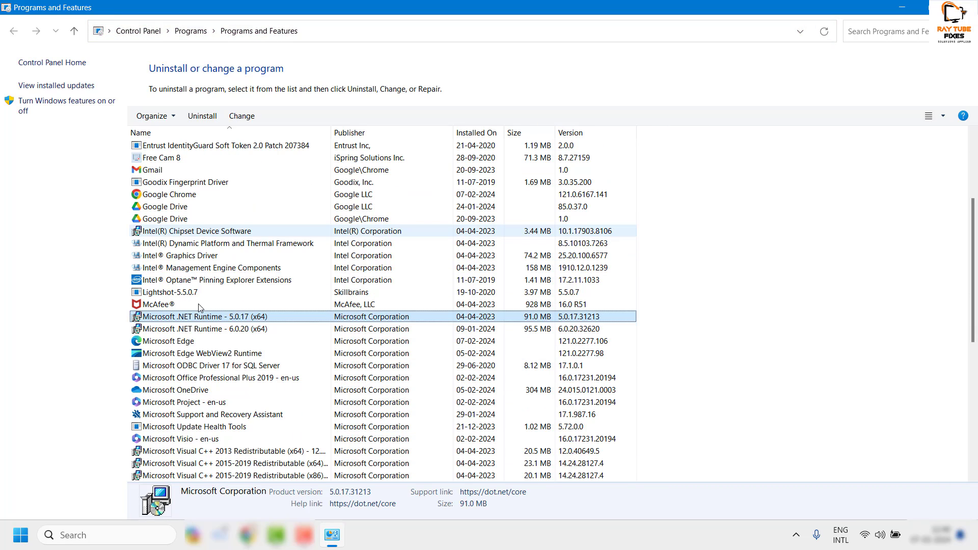
pyautogui.click(170, 378)
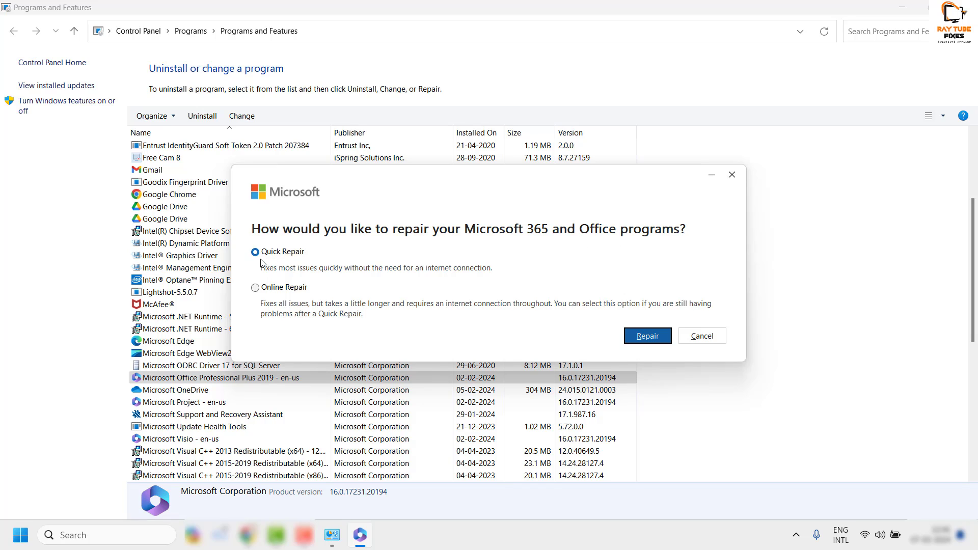
# - Run an Online Repair of Microsoft Office Professional Plus 2019
pyautogui.click(255, 289)
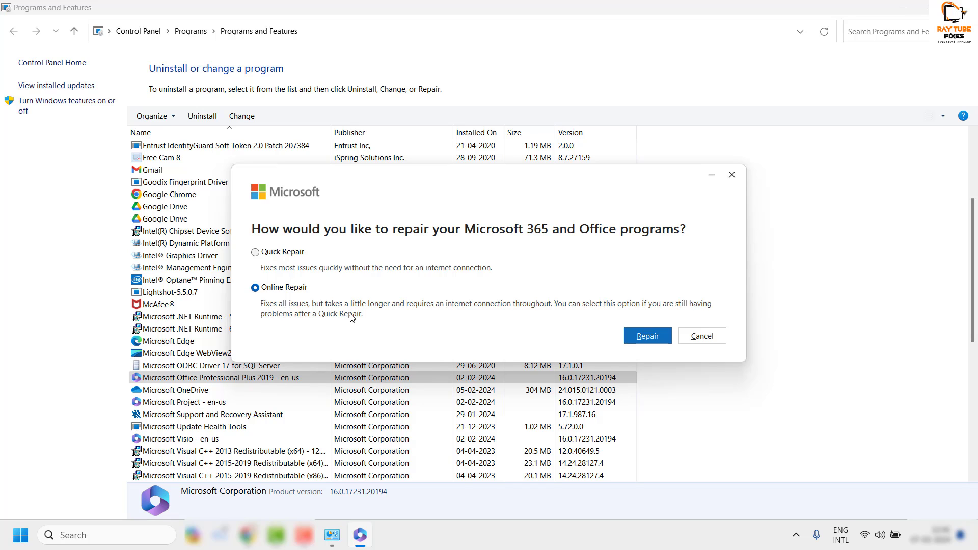
pyautogui.click(636, 338)
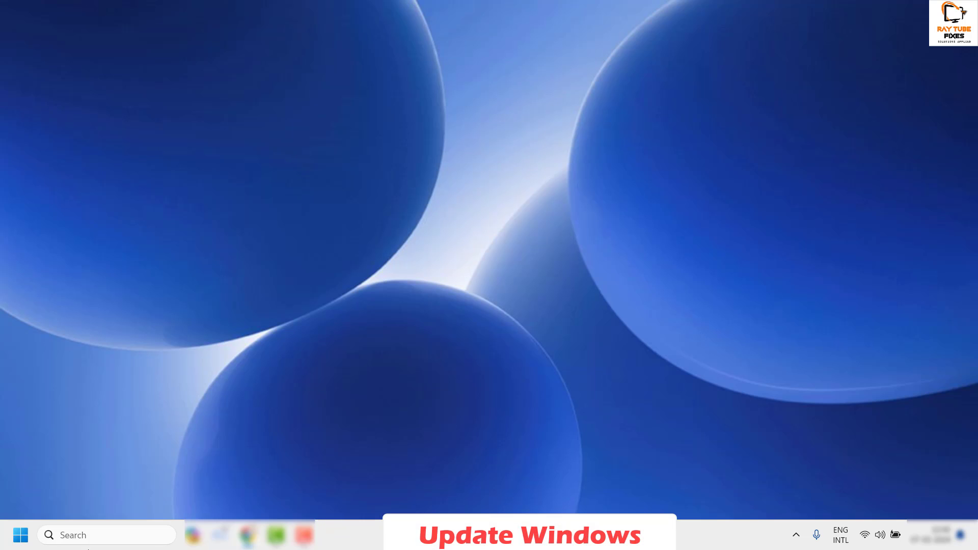
# - Open Settings from the Start quick-link menu and check for updates on the Windows Update page
pyautogui.rightClick(19, 538)
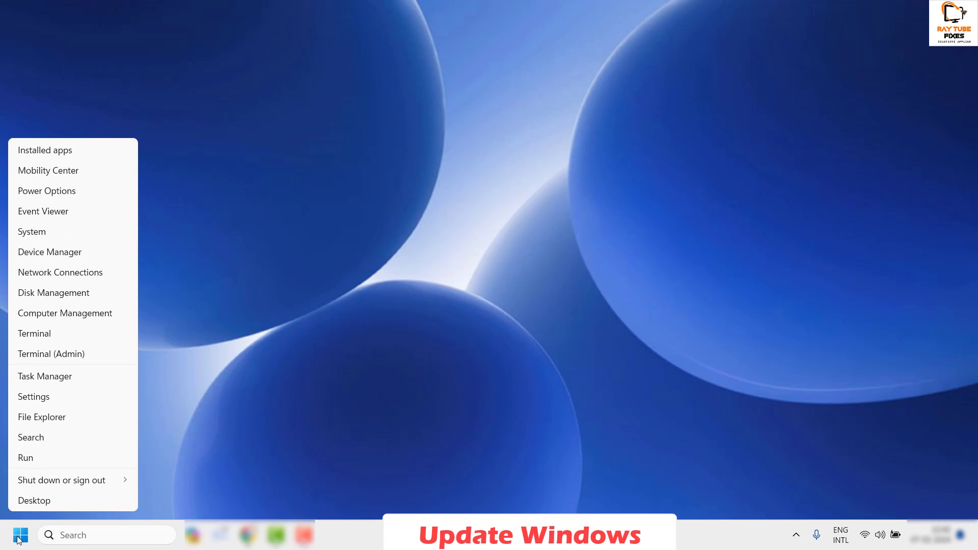
pyautogui.click(42, 400)
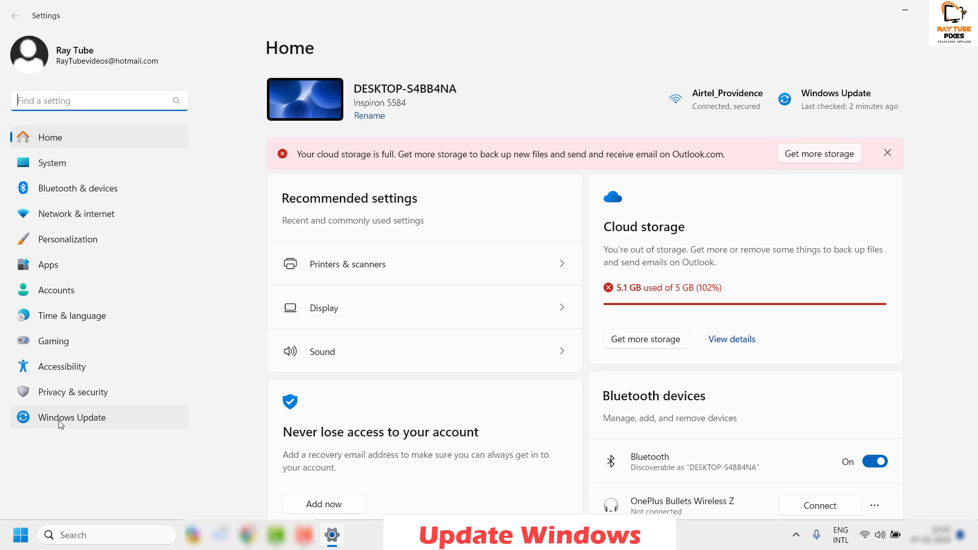
pyautogui.click(59, 420)
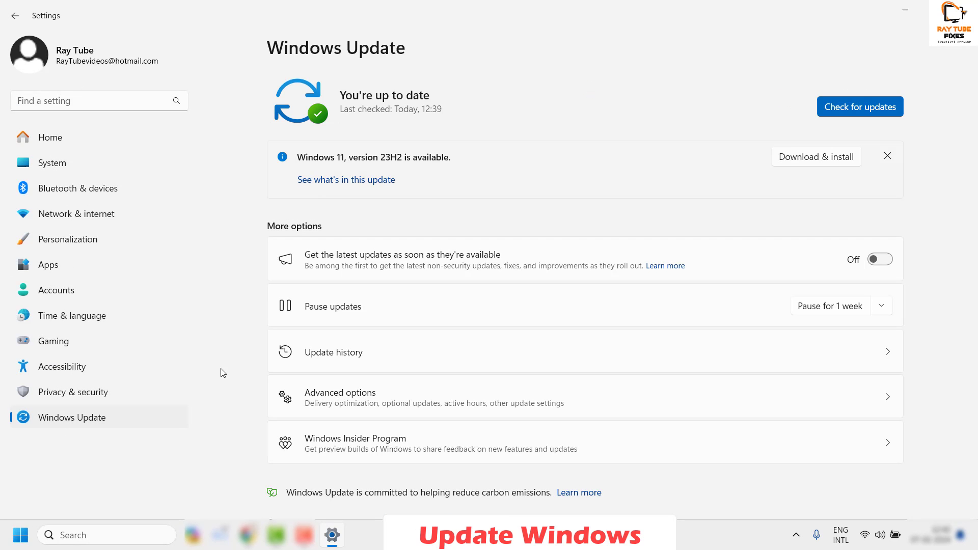
pyautogui.click(864, 109)
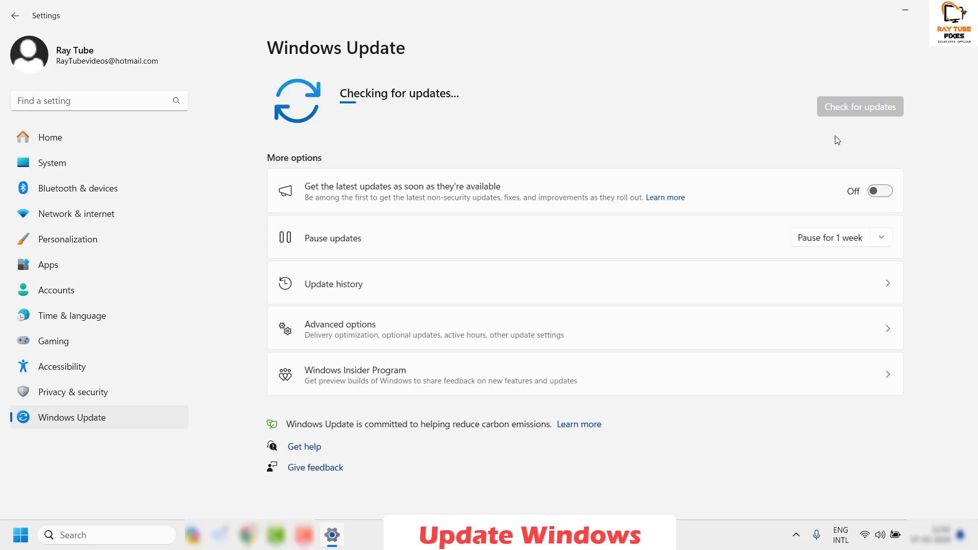